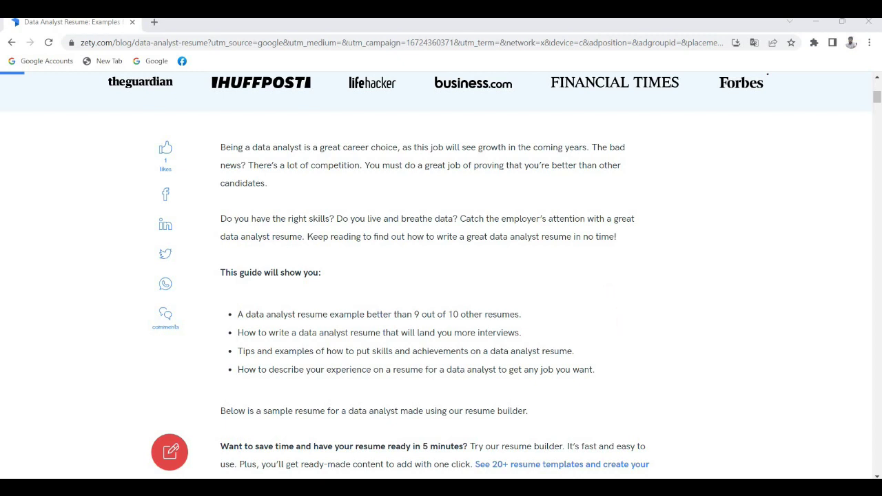
Switch from Zety's data analyst resume guide in Chrome to the Word resume
key(alt+Tab)
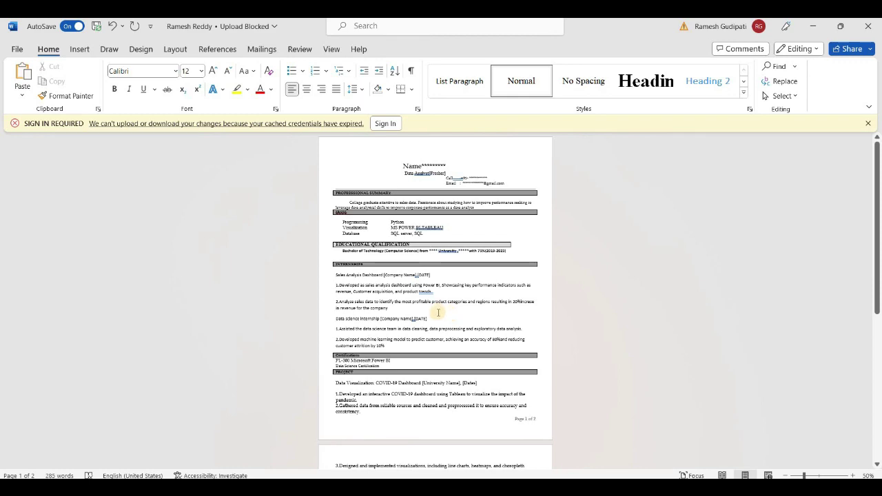
Zoom the resume from 50% to 170% and show the name header, Professional Summary and Skills
ctrl+scroll(439, 312, up, 12)
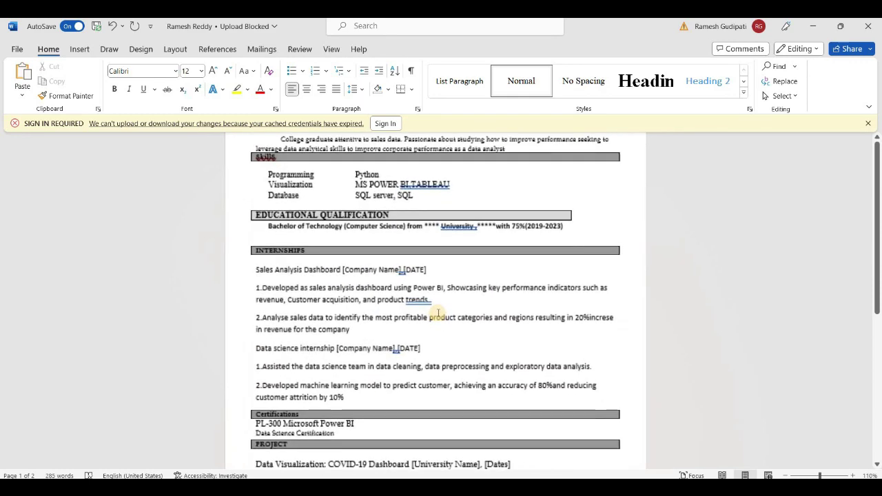
scroll(493, 224, up, 5)
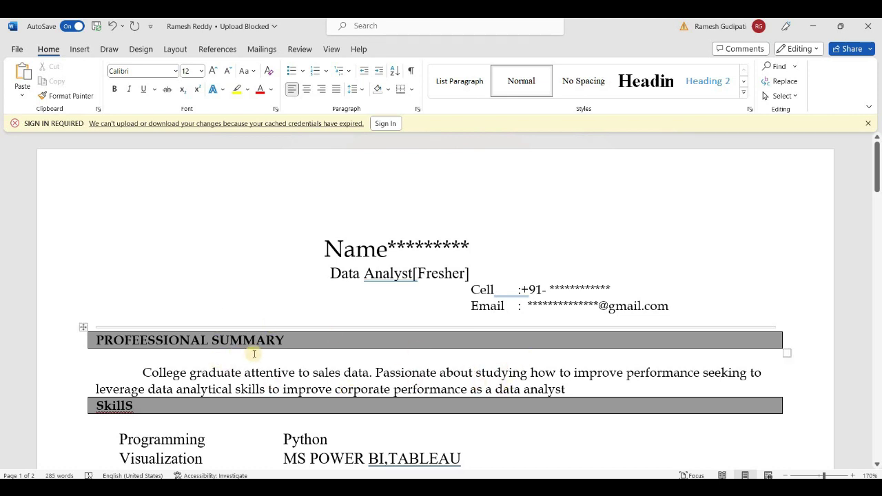
scroll(262, 354, down, 1)
Scroll past the Skills list to the Educational Qualification degree line
scroll(264, 354, down, 1)
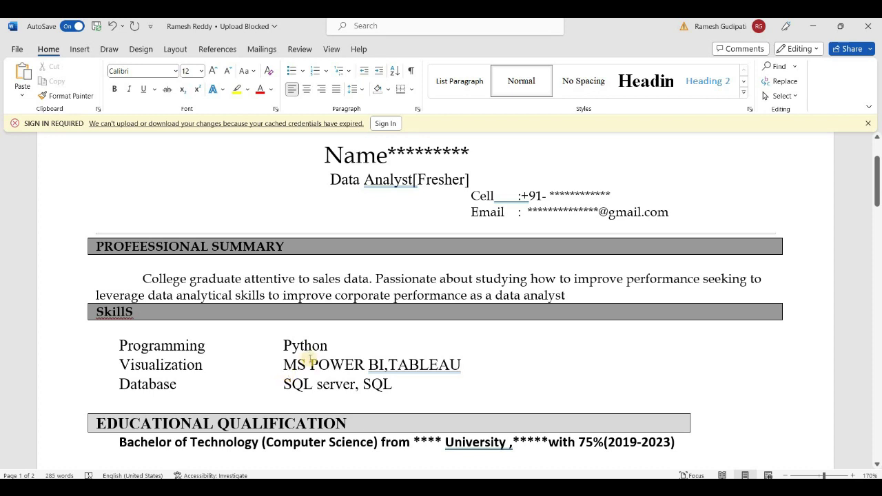
scroll(311, 351, down, 3)
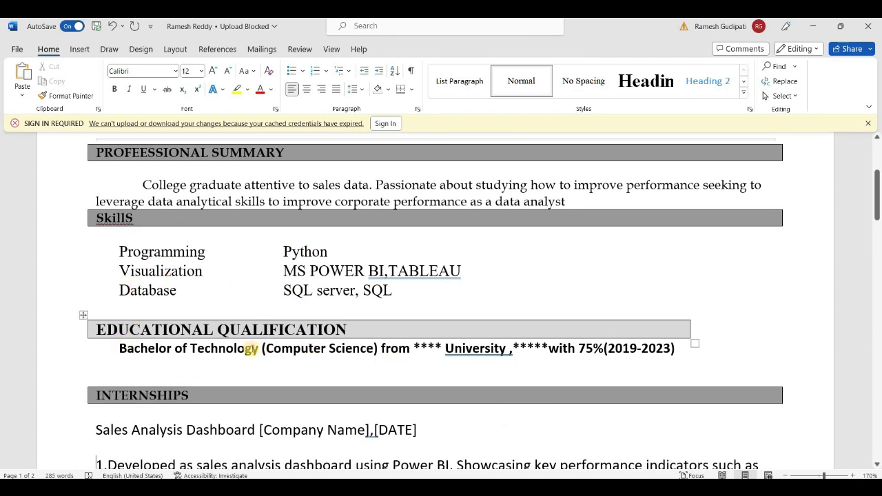
Zoom to 210% and bring the Sales Analysis Dashboard internship's two numbered points into view
ctrl+scroll(272, 363, up, 2)
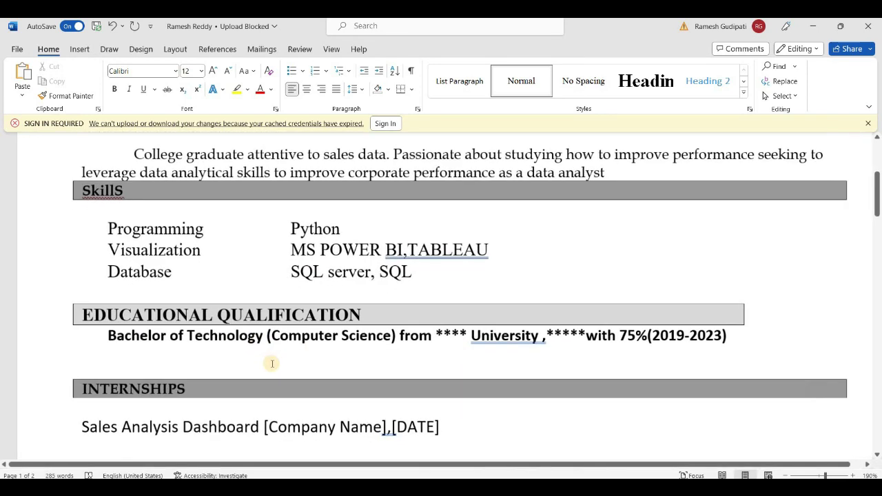
ctrl+scroll(279, 359, up, 1)
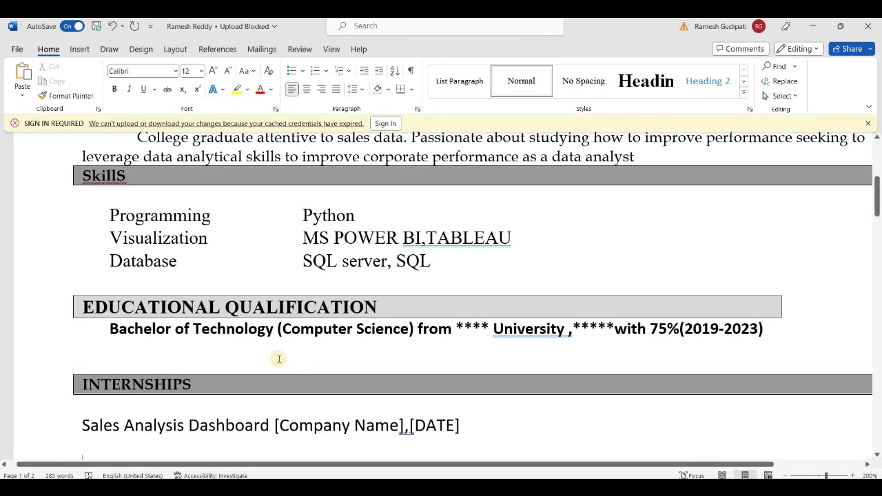
ctrl+scroll(279, 359, up, 1)
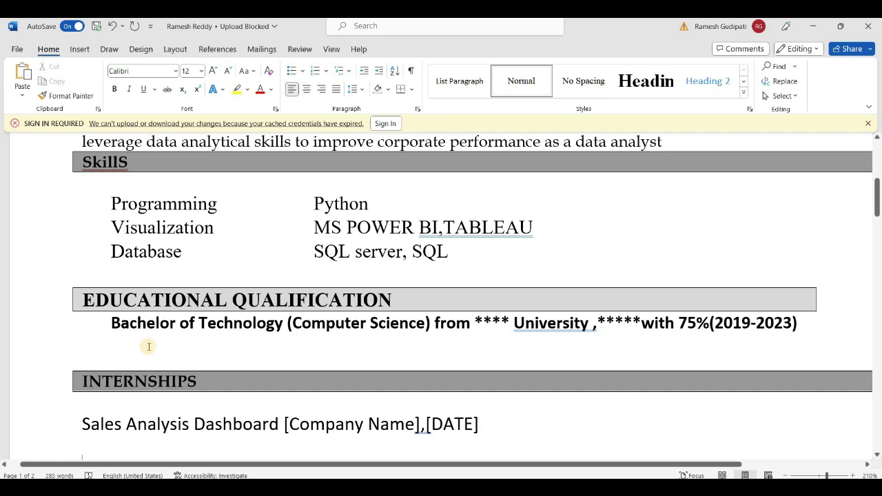
scroll(199, 327, down, 1)
scroll(215, 321, up, 2)
scroll(213, 322, down, 2)
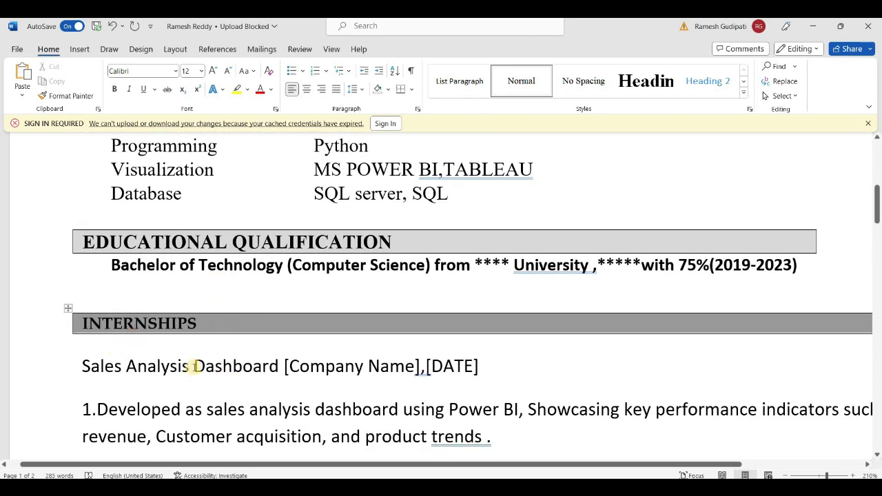
scroll(113, 357, down, 2)
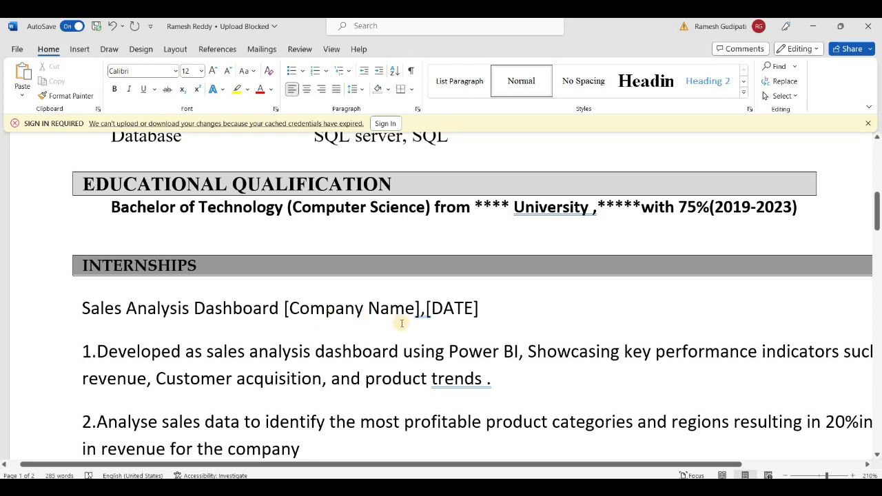
Put the cursor in the first internship entry, after its date and before its first bullet
click(476, 312)
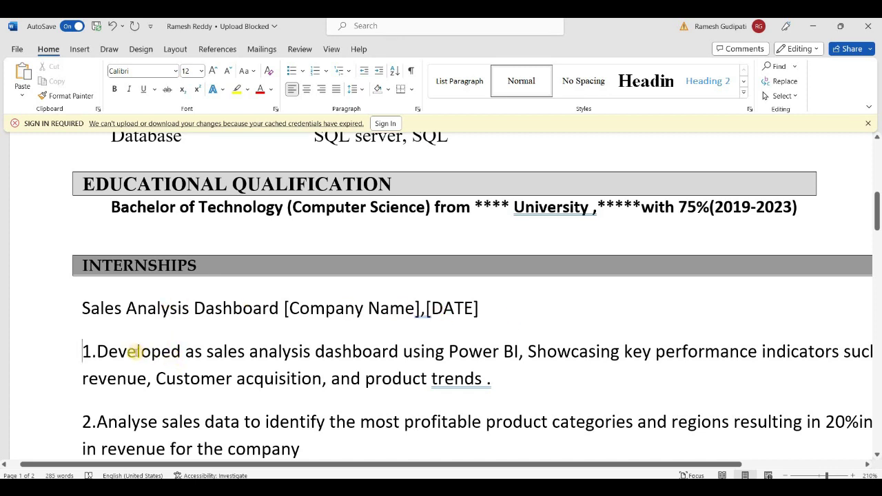
scroll(127, 351, down, 1)
click(91, 284)
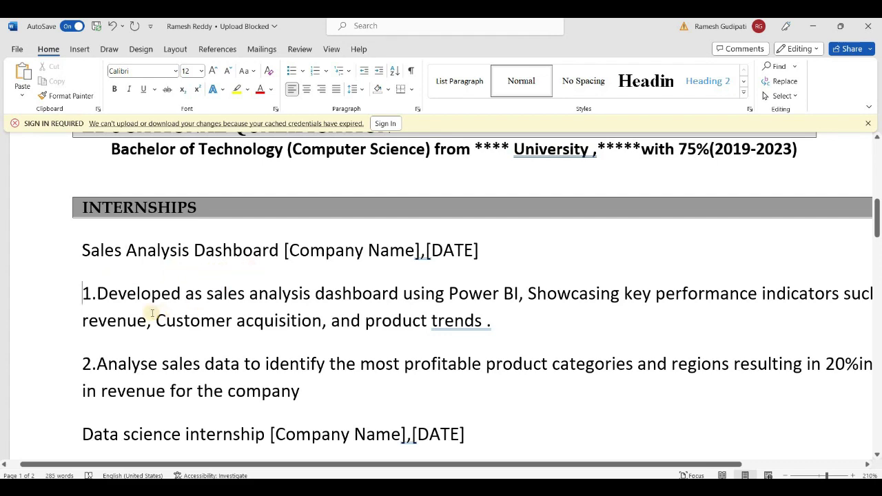
scroll(123, 317, down, 1)
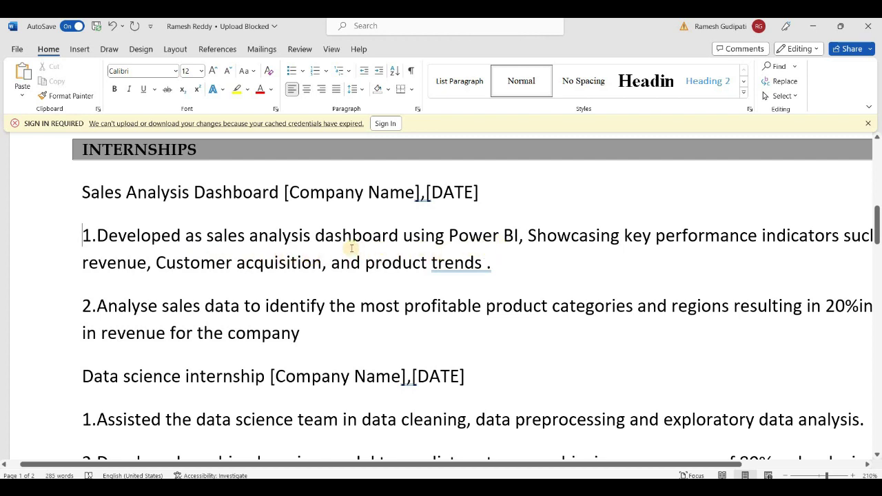
scroll(597, 244, down, 1)
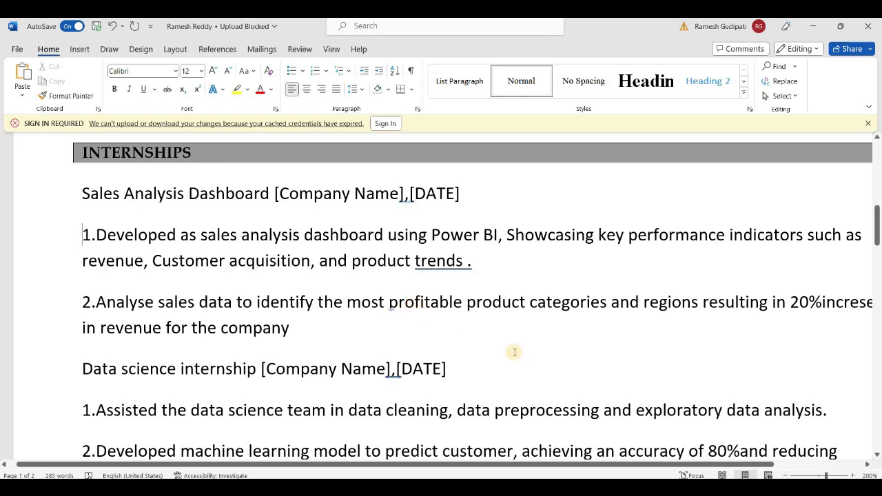
scroll(693, 343, down, 2)
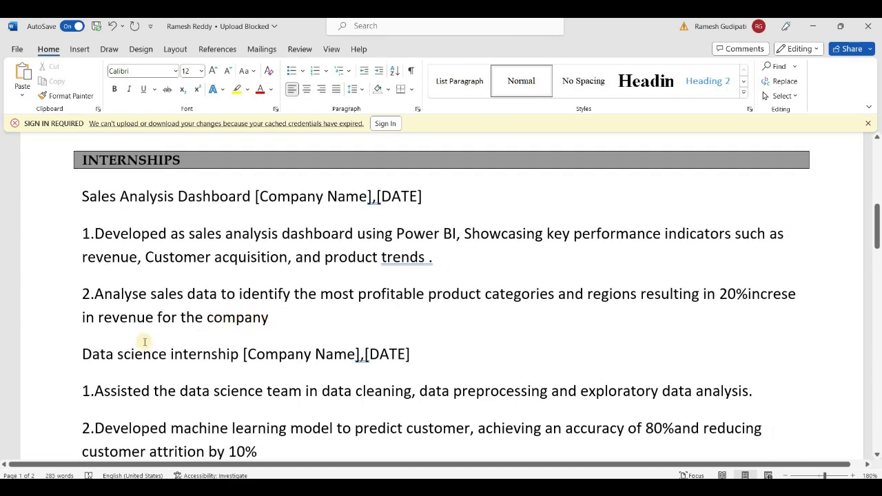
click(84, 234)
Scroll on to the data science internship, PL-300 and Data Science certifications, and COVID-19 project
scroll(407, 355, down, 1)
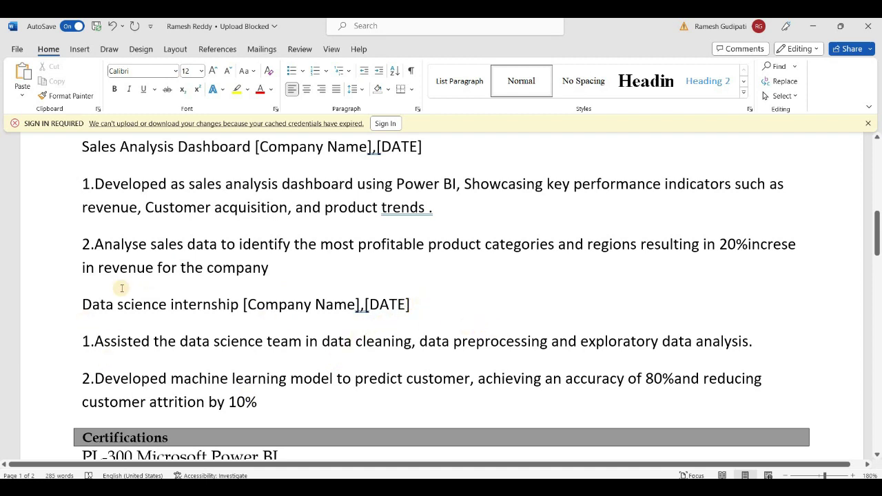
scroll(181, 344, up, 1)
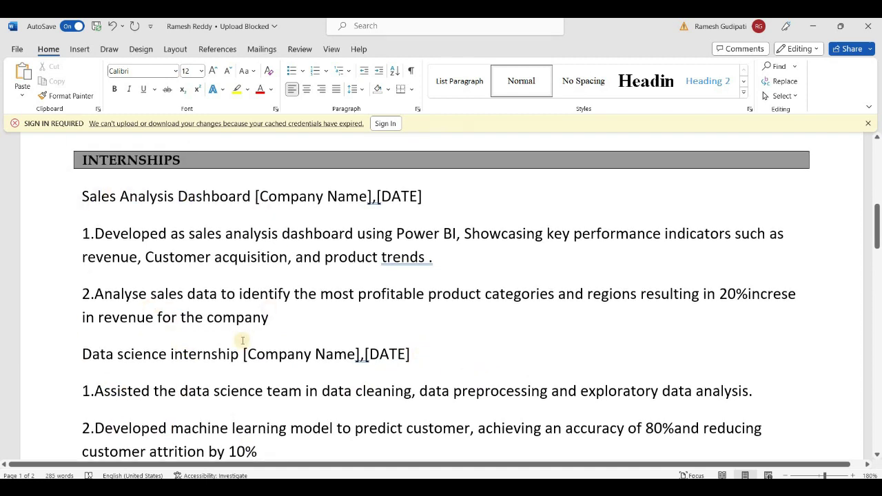
scroll(236, 332, down, 2)
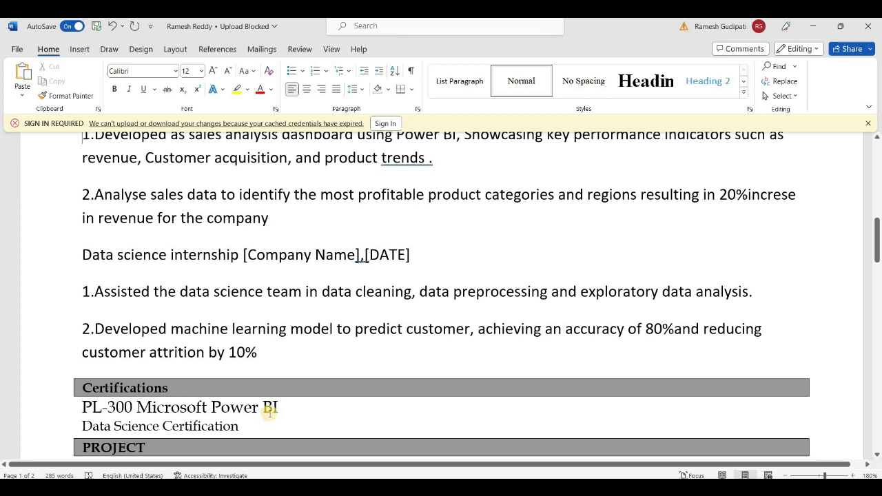
scroll(271, 410, down, 1)
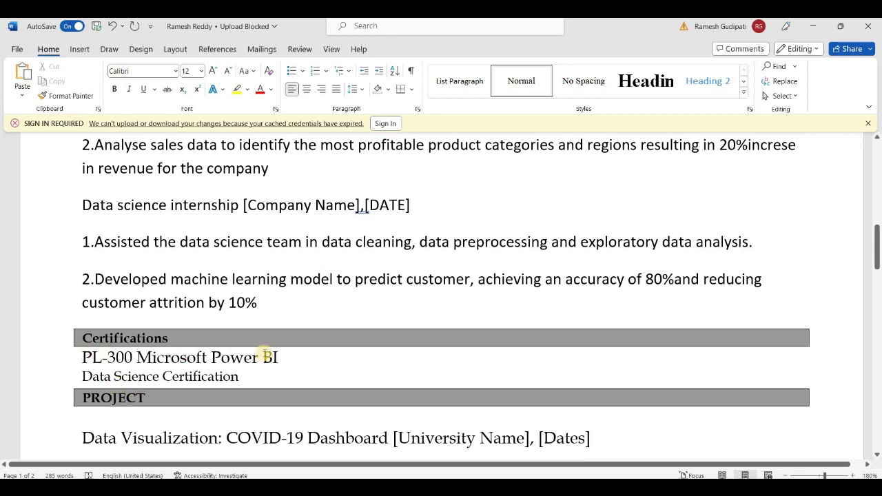
scroll(269, 352, down, 1)
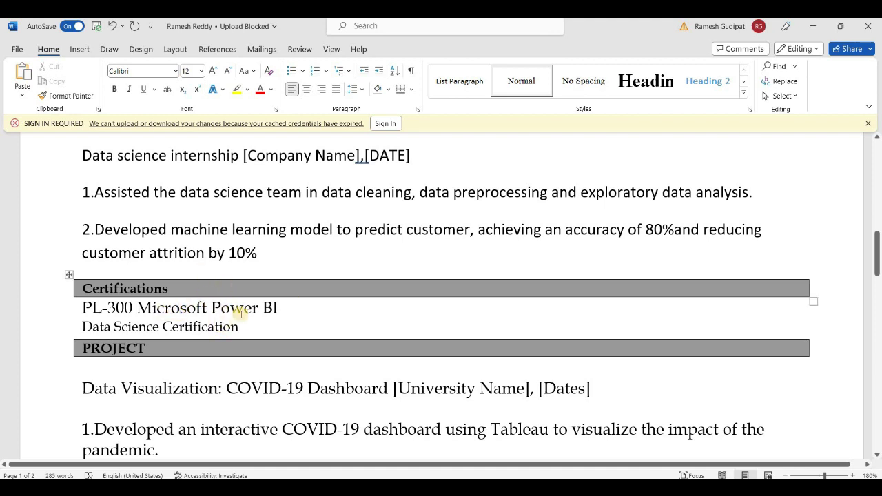
scroll(229, 316, down, 1)
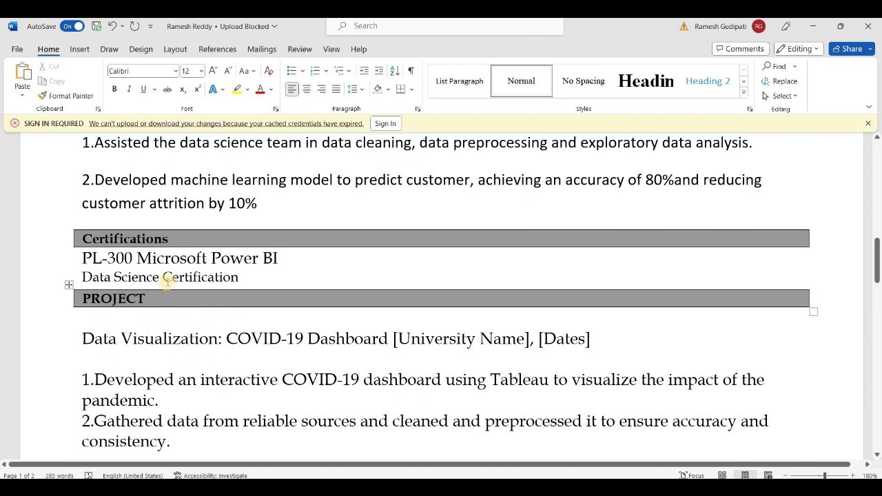
scroll(195, 354, down, 1)
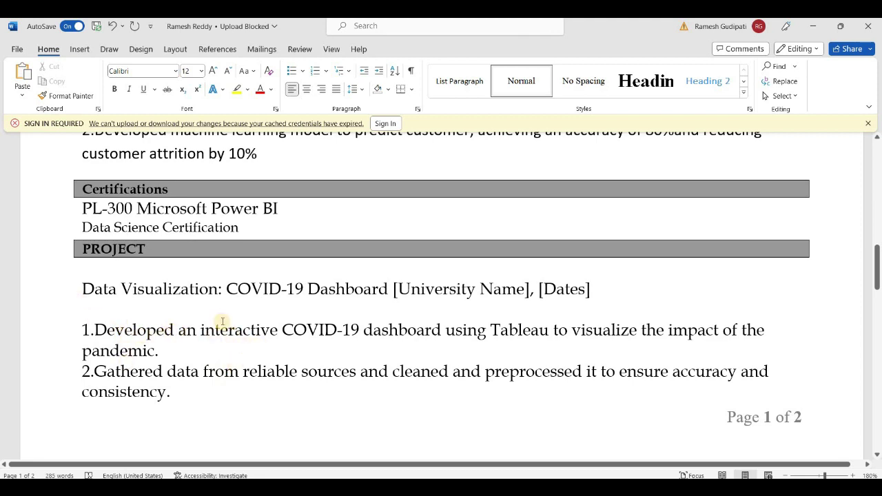
scroll(223, 324, down, 1)
scroll(241, 384, down, 6)
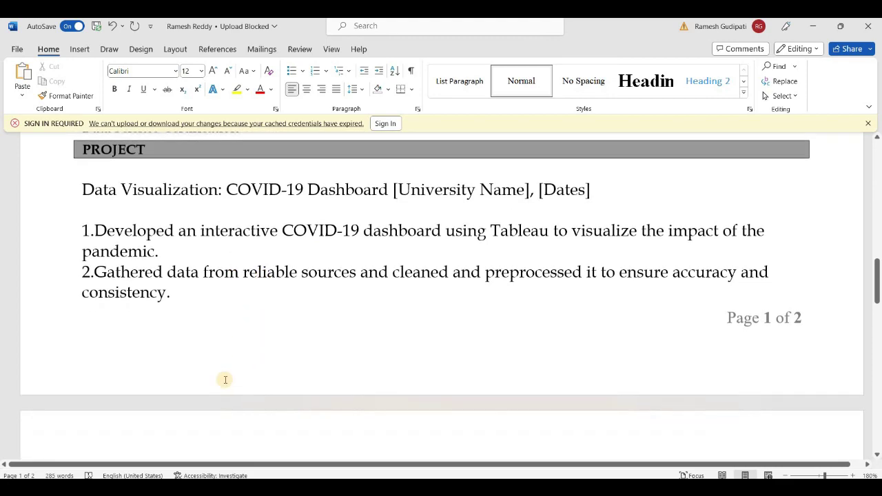
scroll(166, 371, down, 1)
scroll(165, 362, up, 10)
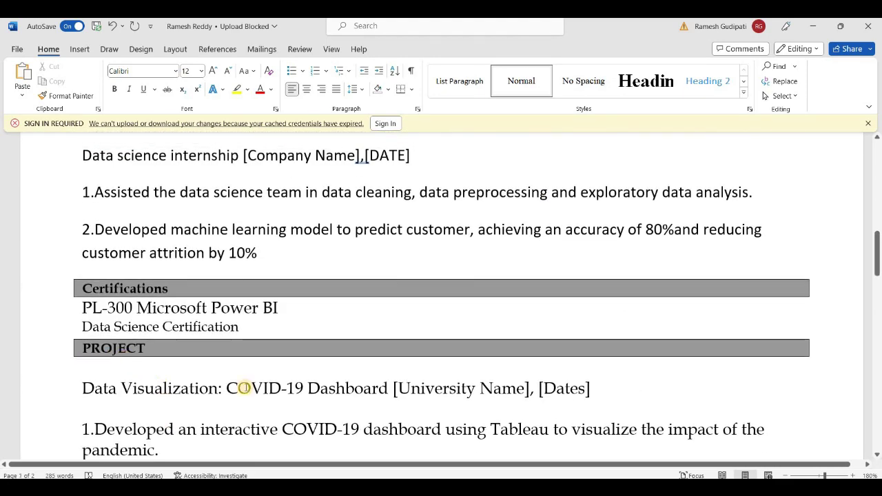
scroll(244, 388, down, 9)
Check Soft Skills, Date of Birth and Languages Known on page 2, then return to page 1
scroll(243, 393, down, 3)
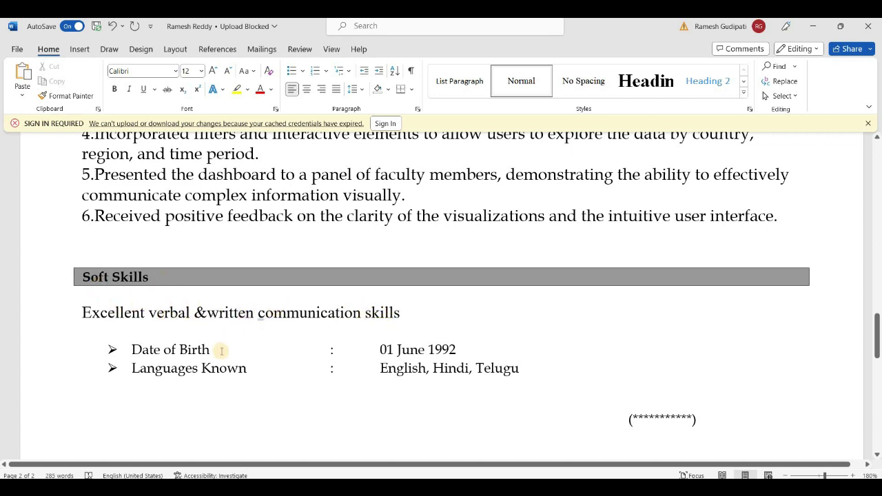
scroll(221, 346, down, 2)
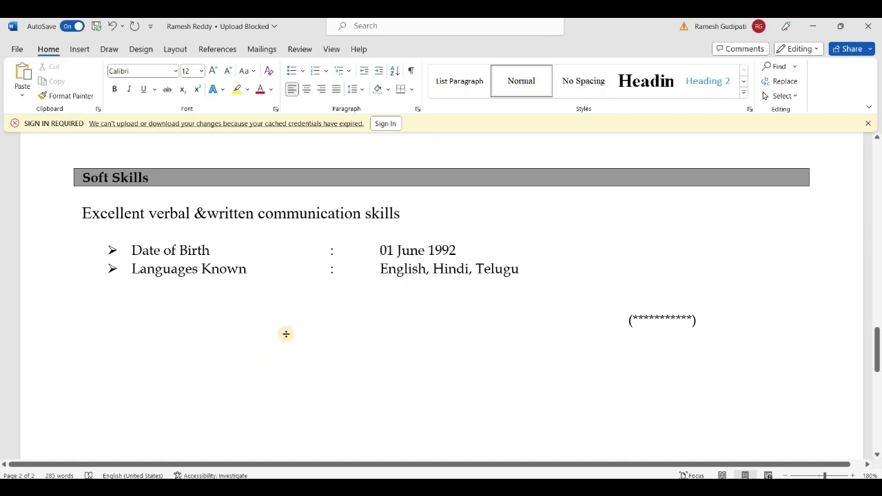
scroll(279, 339, up, 12)
scroll(283, 342, up, 10)
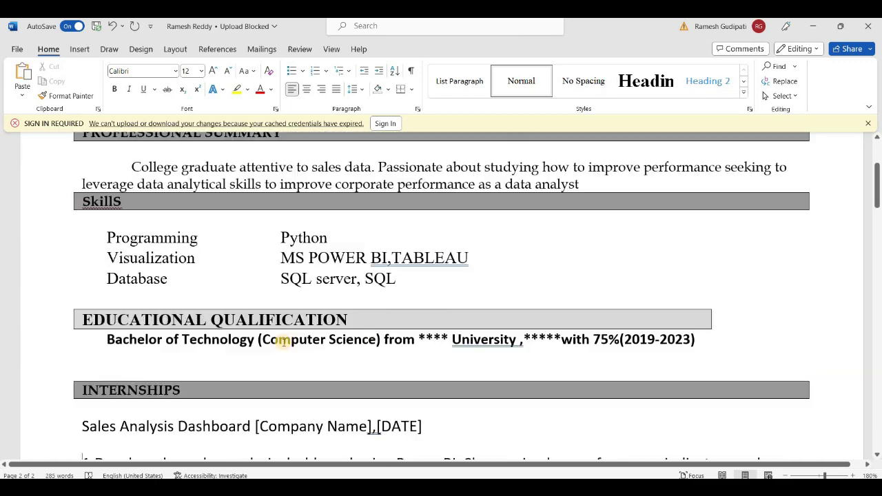
Zoom out to 30% to see both pages, then through 80% and 60% to 140%
scroll(305, 289, down, 10)
scroll(311, 300, down, 5)
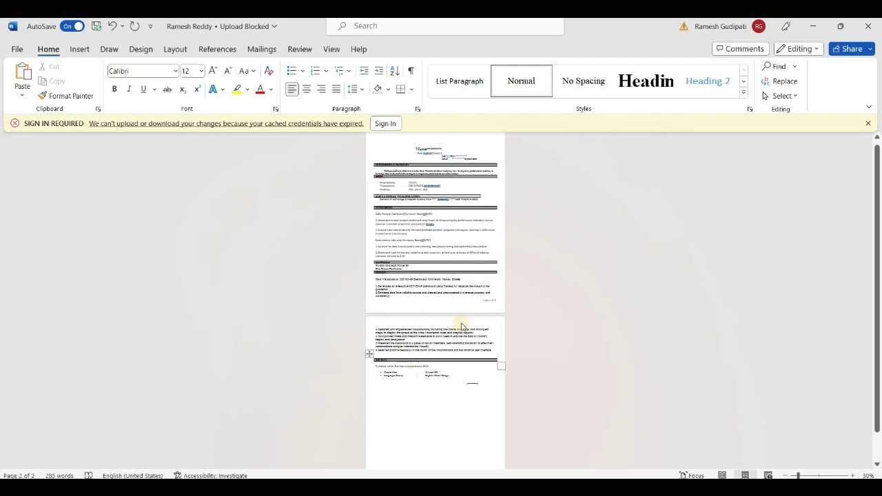
scroll(457, 334, up, 3)
scroll(457, 334, up, 2)
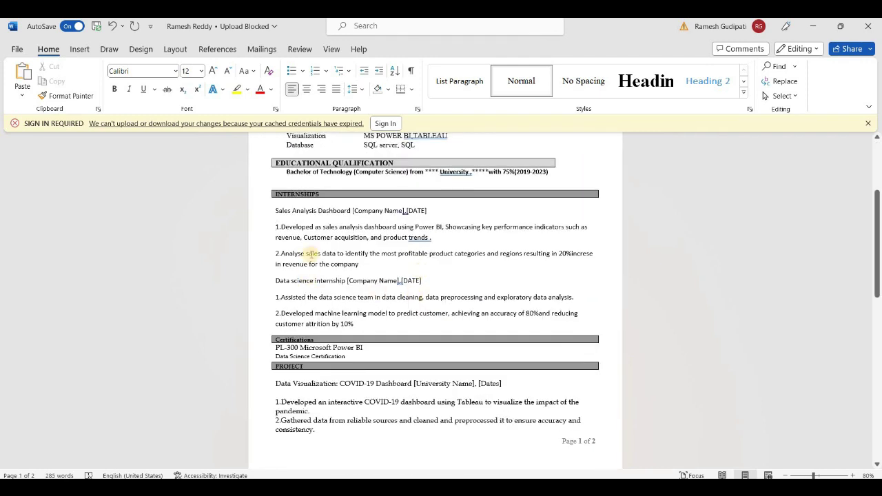
scroll(396, 313, up, 3)
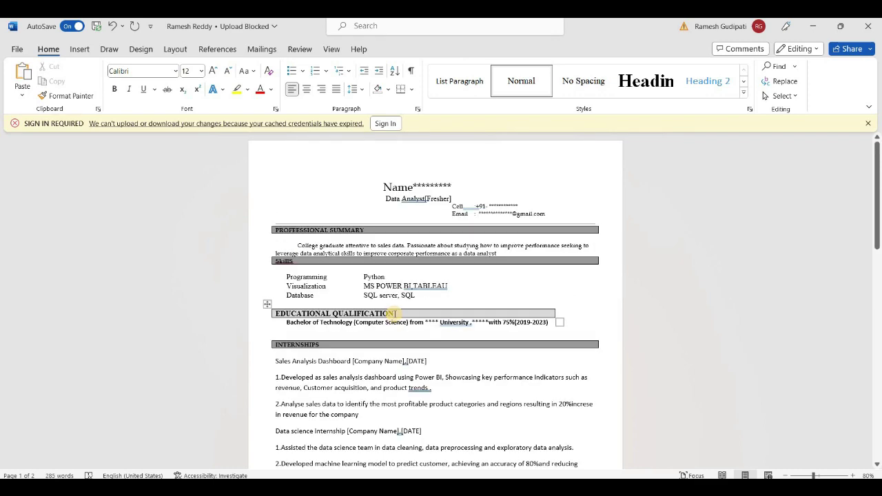
scroll(433, 312, down, 2)
scroll(433, 311, down, 2)
scroll(430, 311, down, 2)
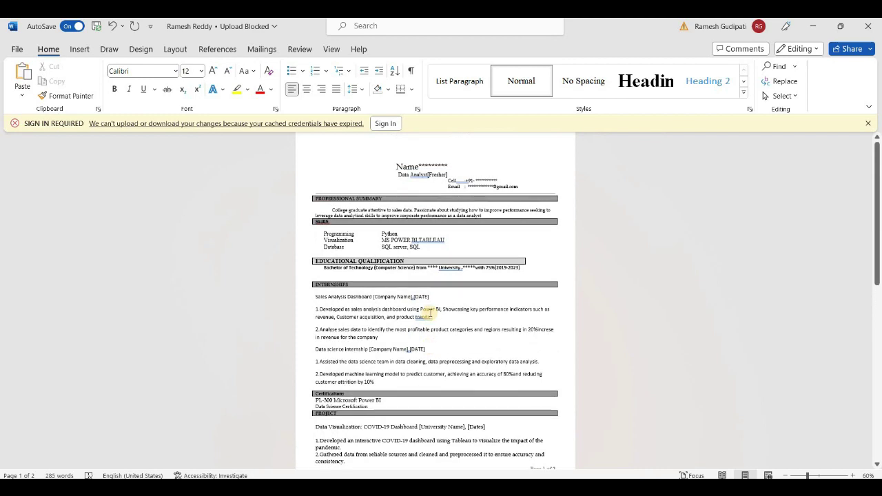
scroll(430, 311, up, 8)
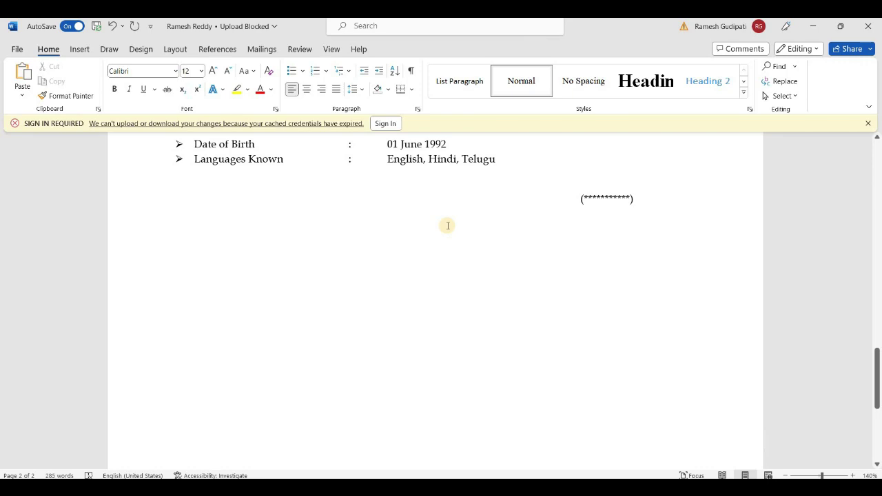
Go back to the name header and Data Analyst [Fresher] title, then show the summary and skills
scroll(423, 343, up, 4)
scroll(423, 344, up, 15)
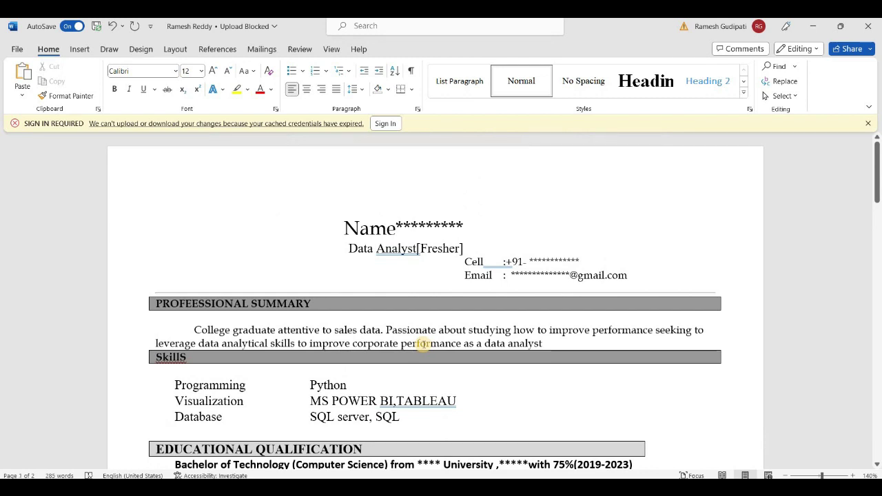
scroll(423, 344, down, 2)
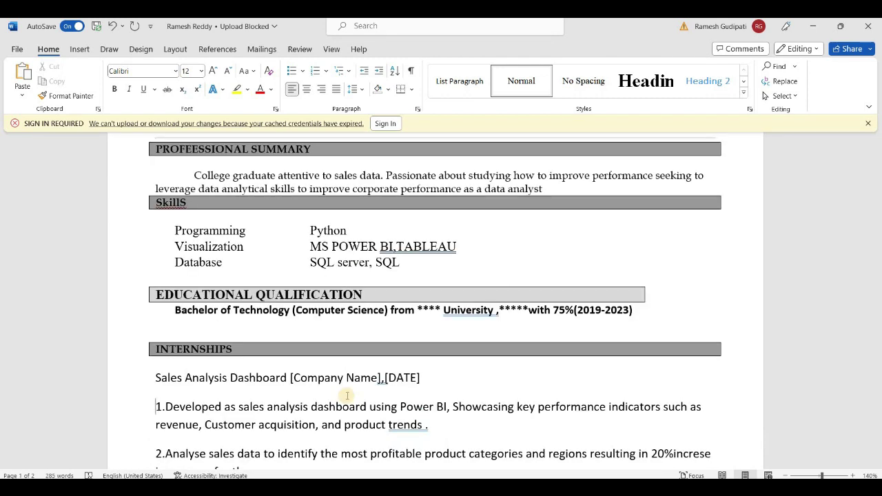